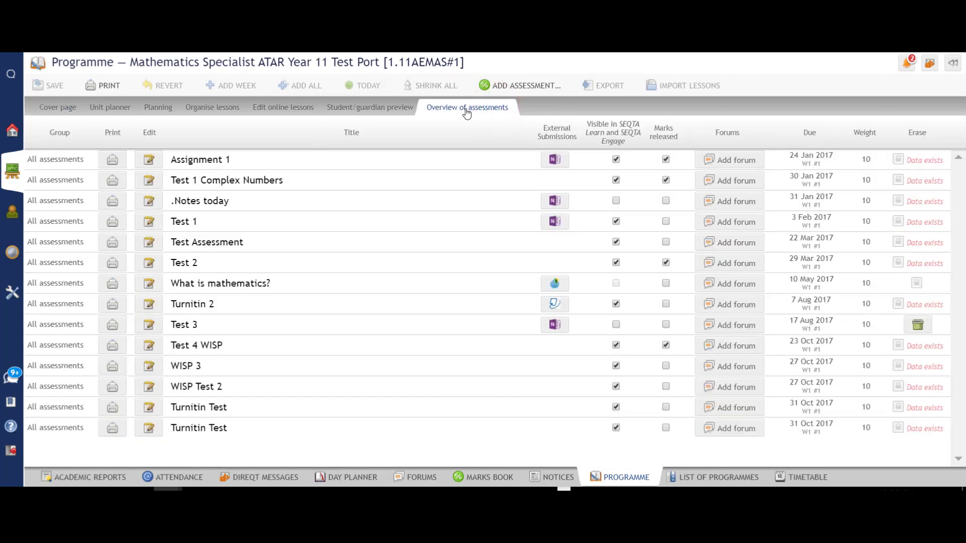
Add a new assessment to the programme and title it "Turnitin Hemmingway".
left_click(524, 86)
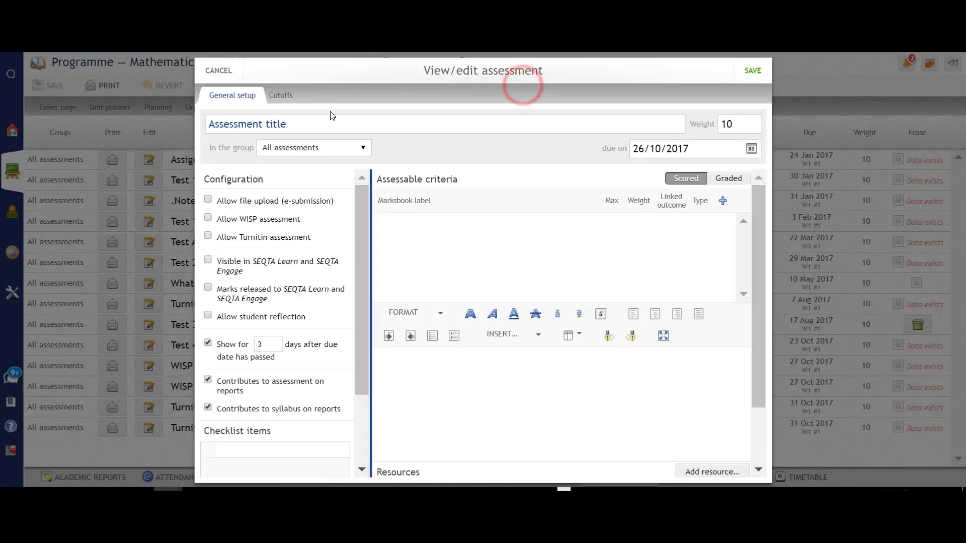
left_click(323, 125)
type("T")
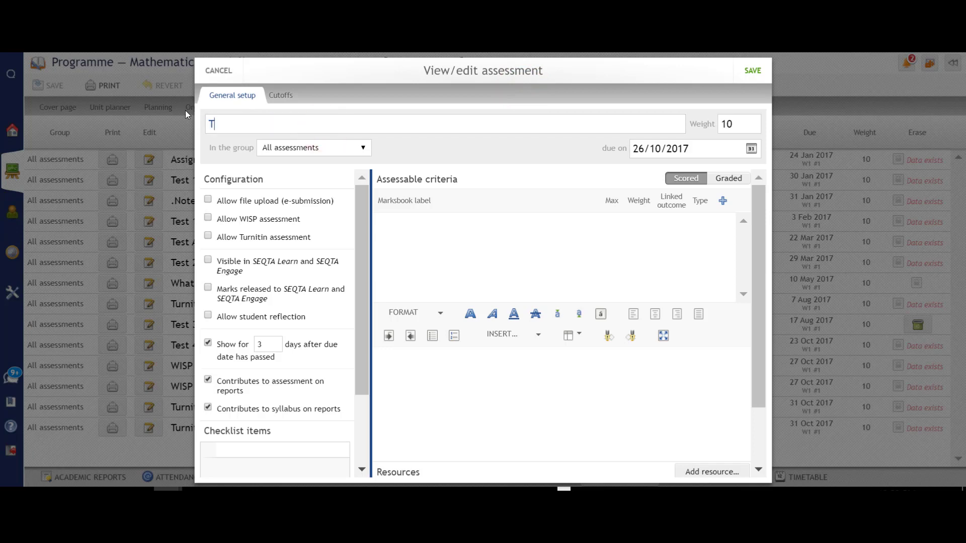
type("urninit Hemming")
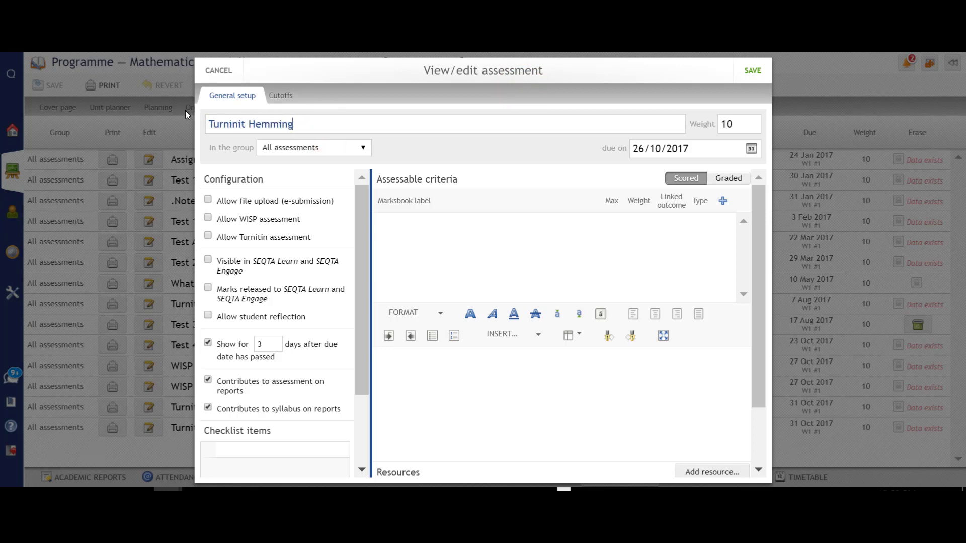
type("way")
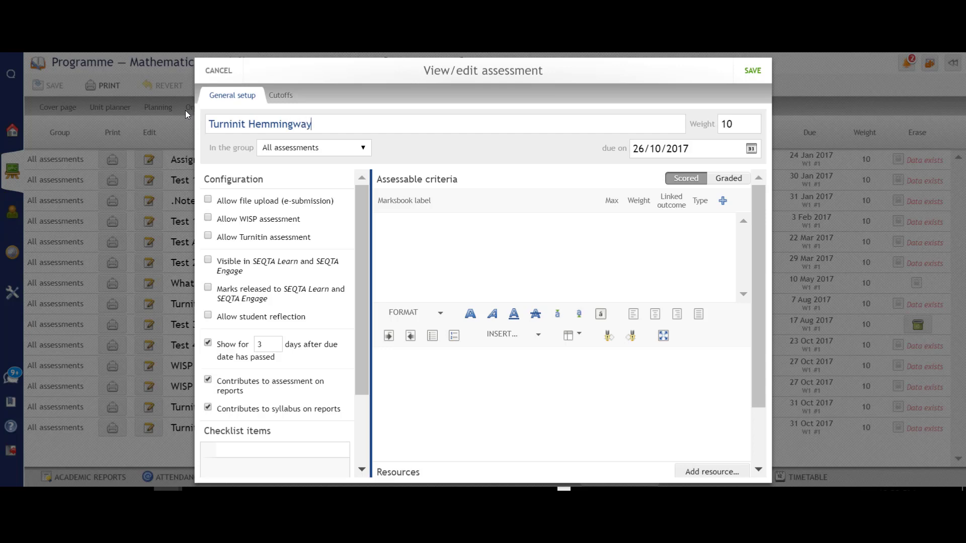
left_click(246, 128)
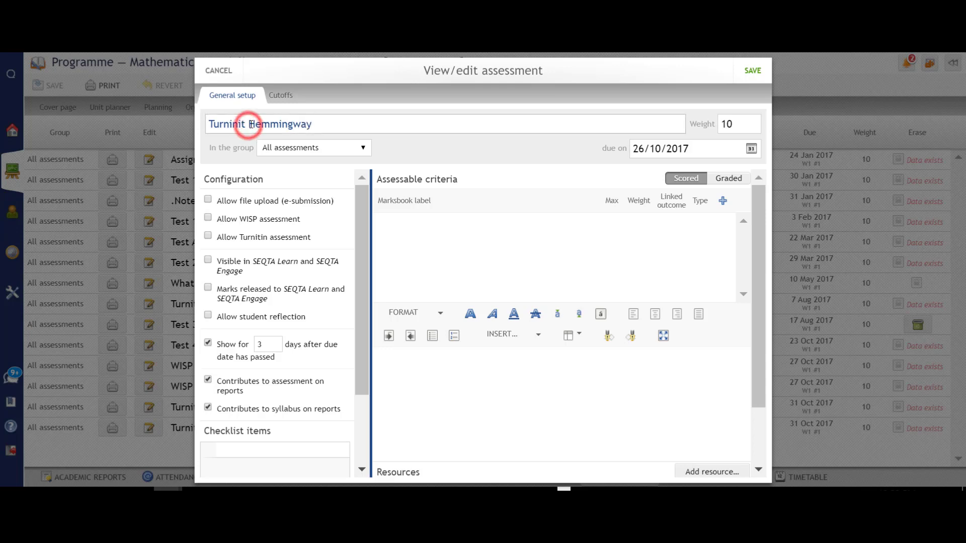
key("BackSpace")
key("BackSpace")
key("BackSpace")
key("BackSpace")
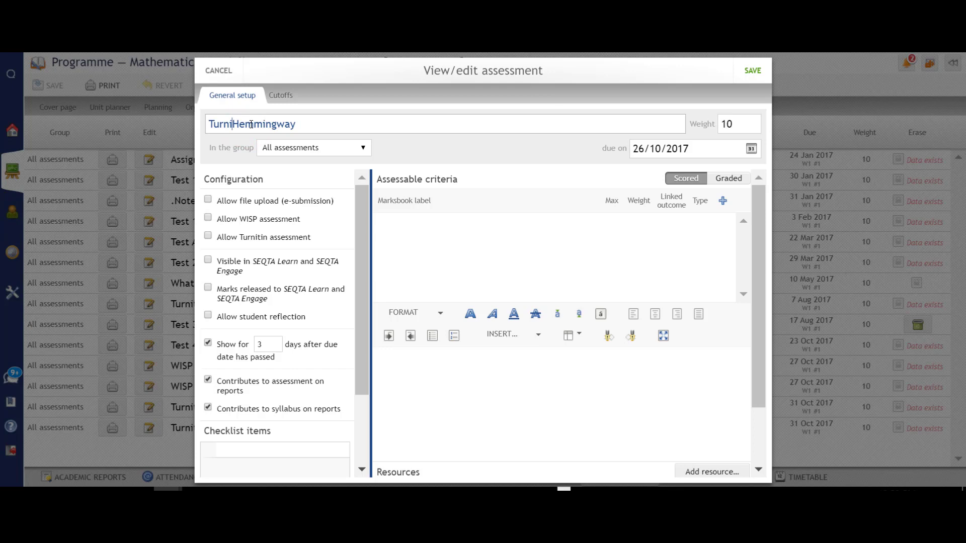
type("tin")
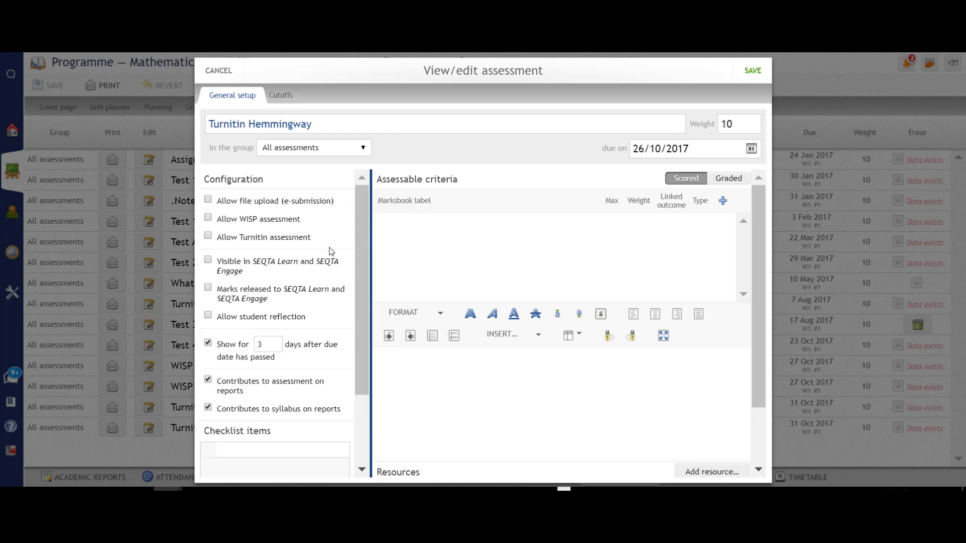
Allow Turnitin assessment and keep a single Score criterion with a maximum of 20, removing the extra one.
left_click(209, 238)
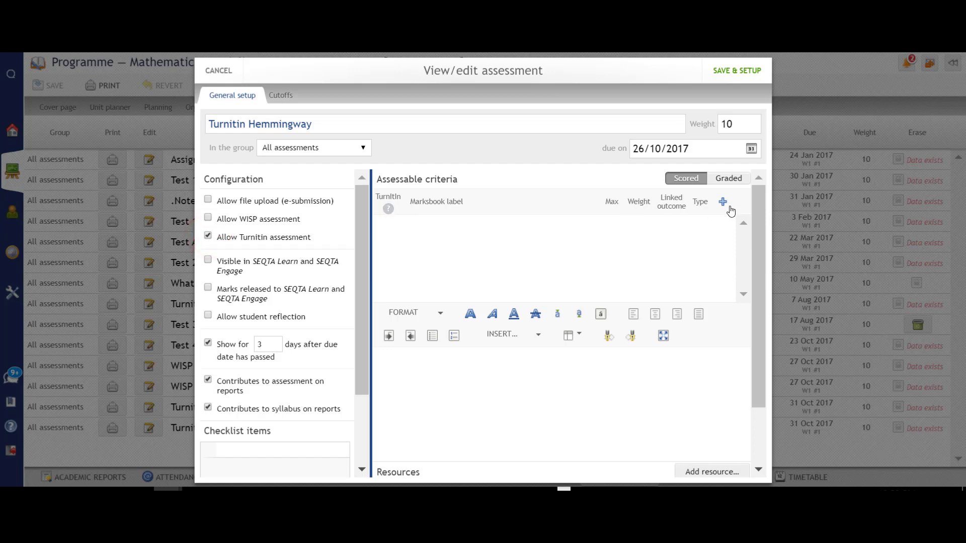
left_click(725, 203)
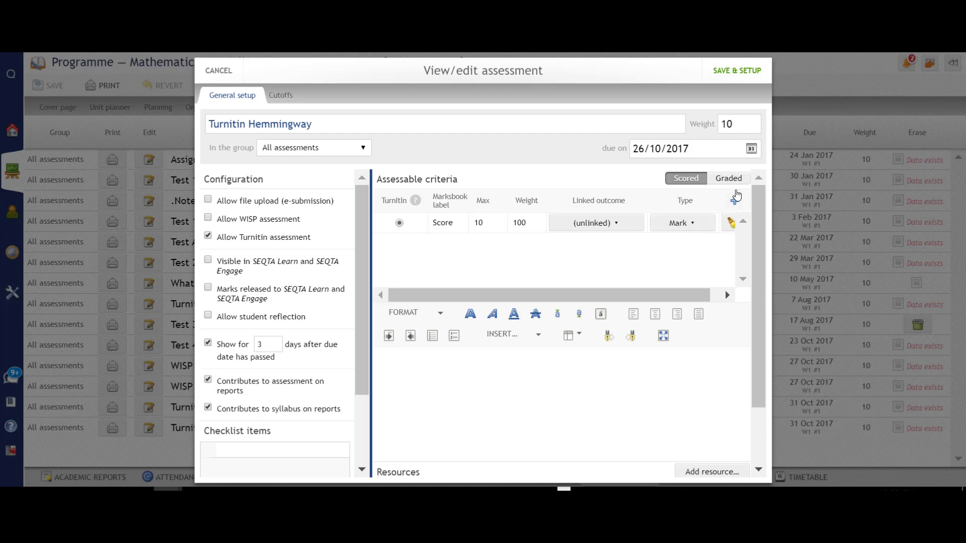
left_click(735, 201)
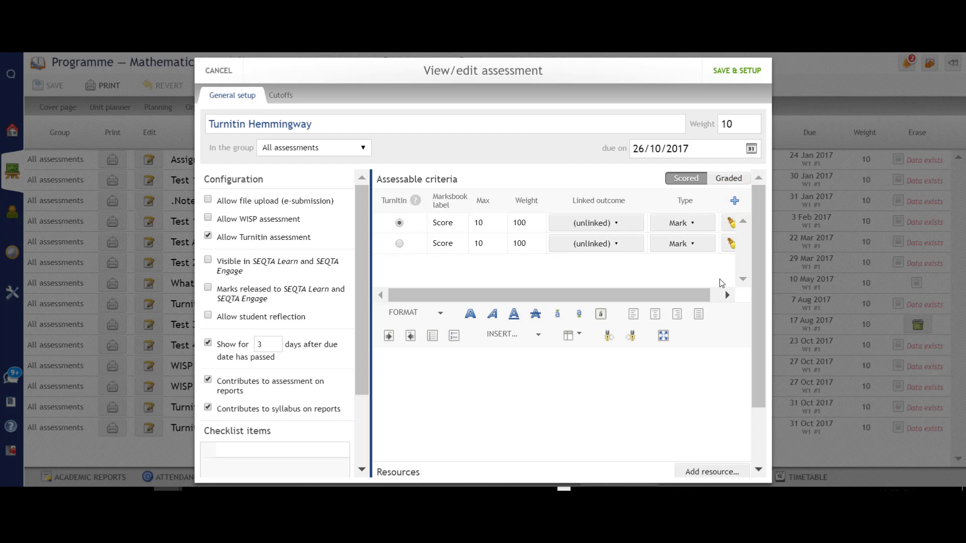
left_click(731, 244)
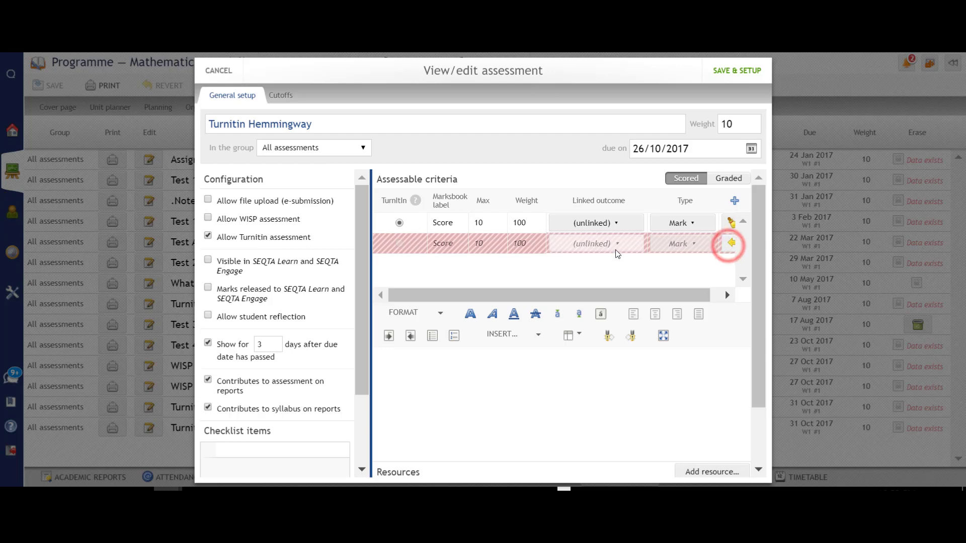
scroll(504, 227, "right", 1)
left_click_drag(484, 225, 469, 221)
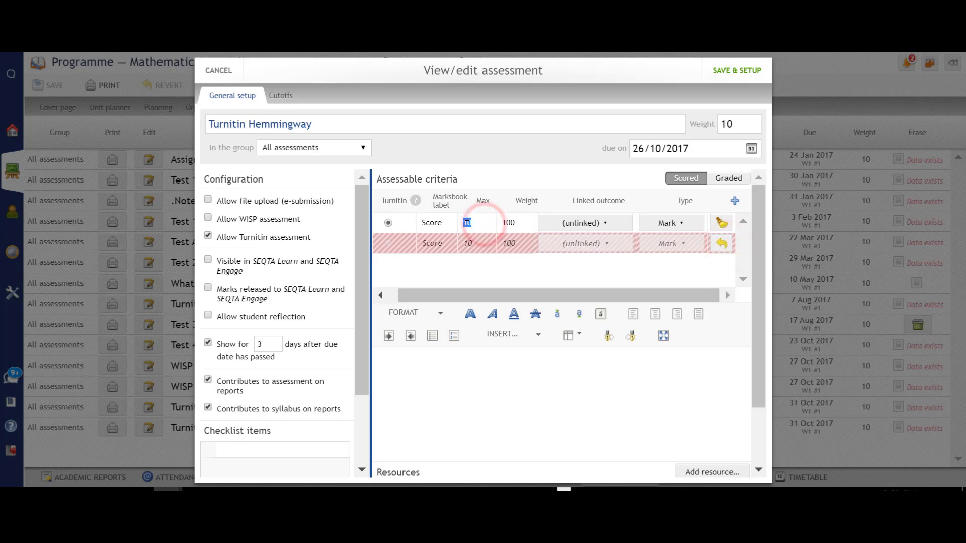
scroll(535, 269, "left", 1)
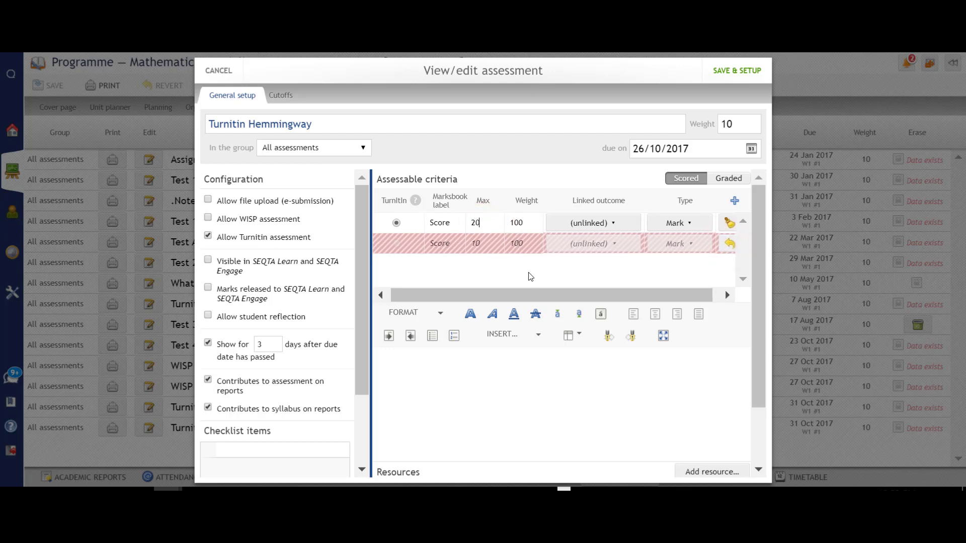
Set the assessment's due date to 30/10/2017.
left_click(749, 149)
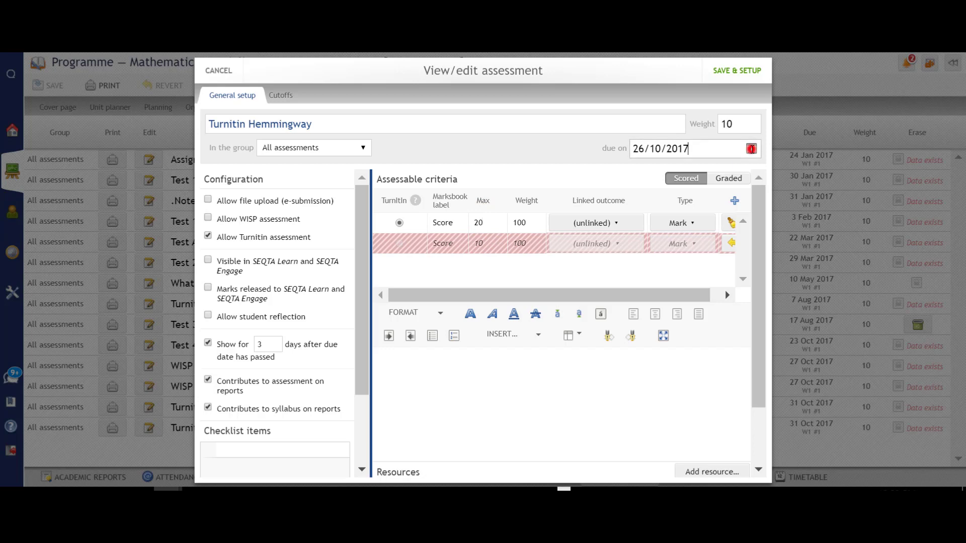
left_click(659, 263)
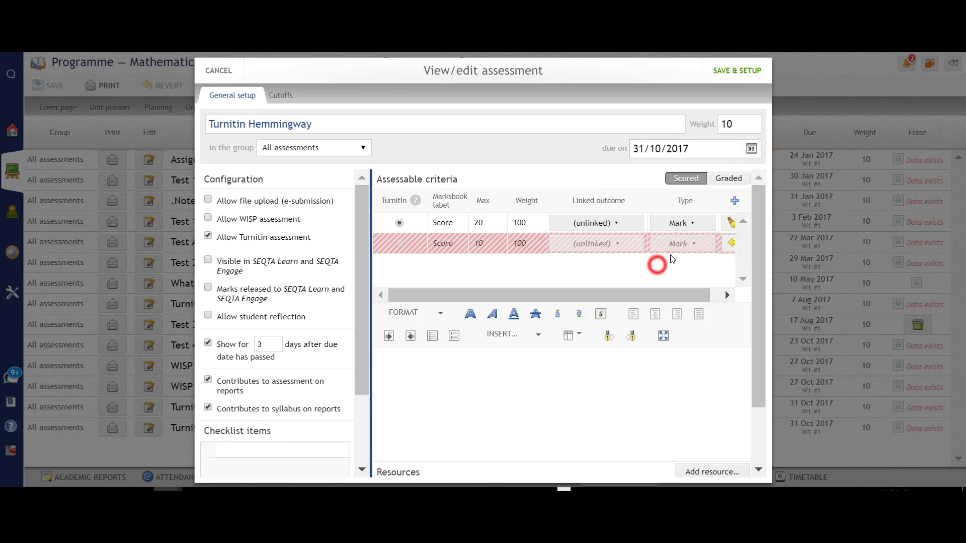
left_click(752, 149)
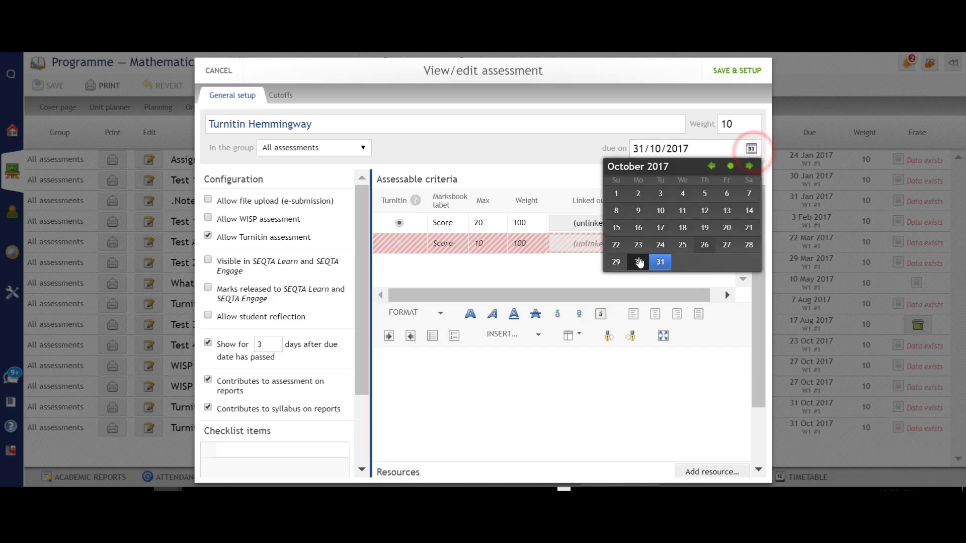
left_click(638, 262)
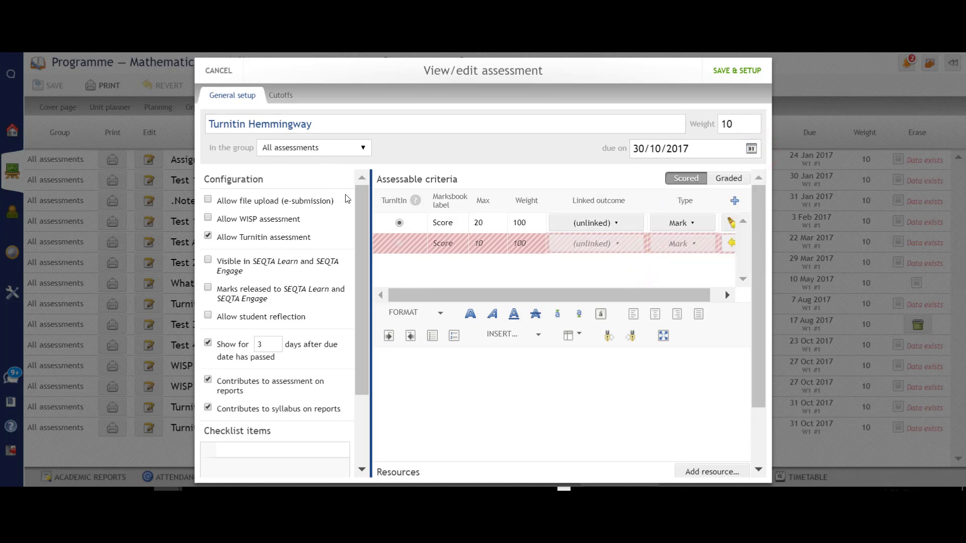
Make the assessment visible in SEQTA Learn and SEQTA Engage, allow student reflection, and save it with setup.
left_click(208, 262)
left_click(210, 316)
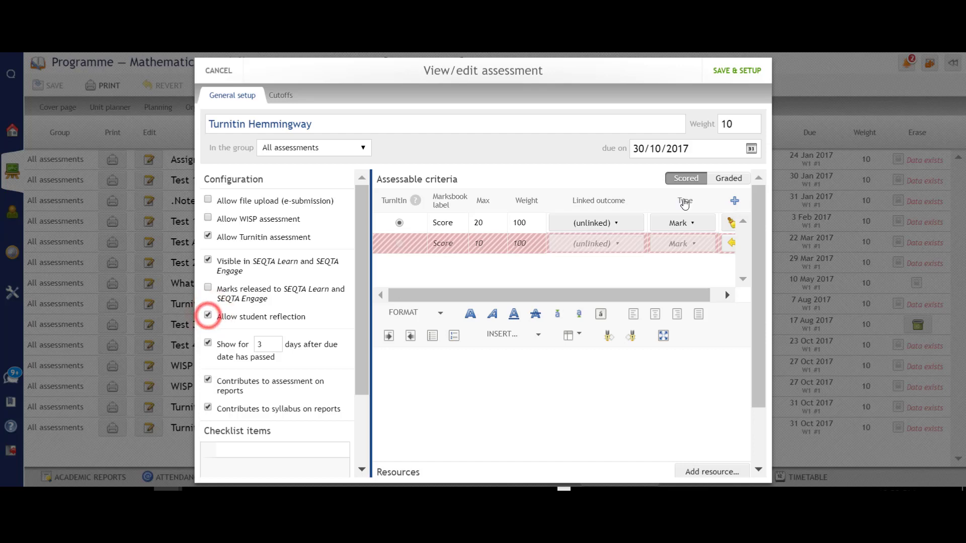
left_click(737, 73)
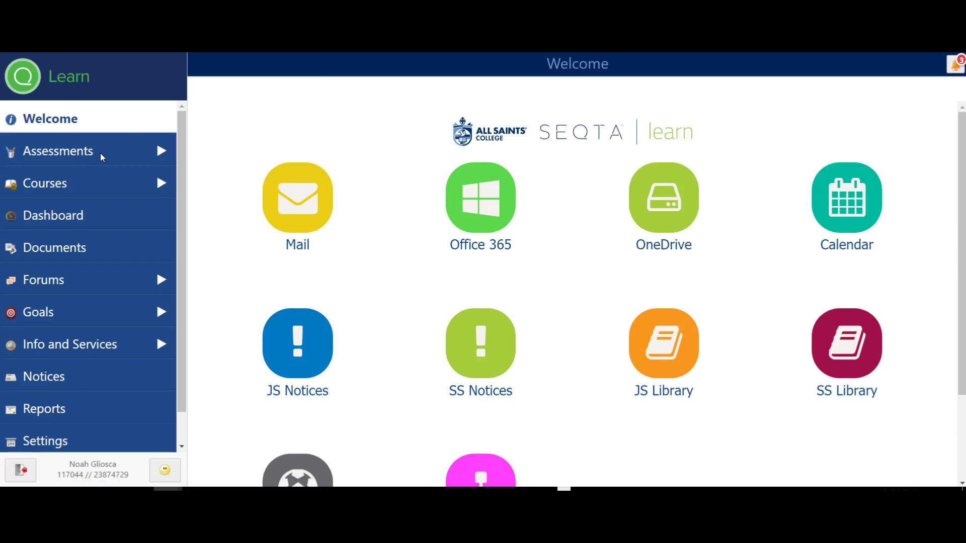
In SEQTA Learn, open the Turnitin page of the upcoming Turnitin Hemmingway assessment and start a submission.
left_click(87, 153)
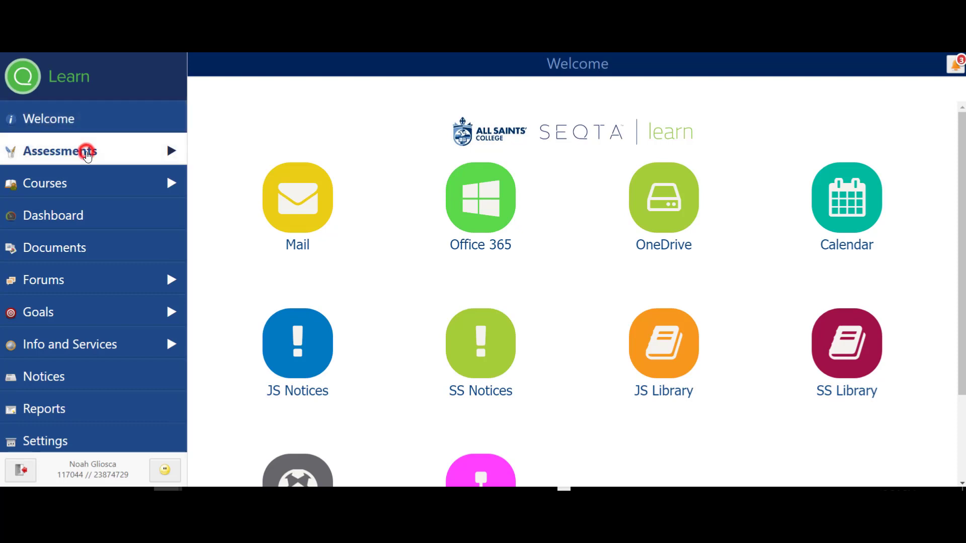
left_click(53, 142)
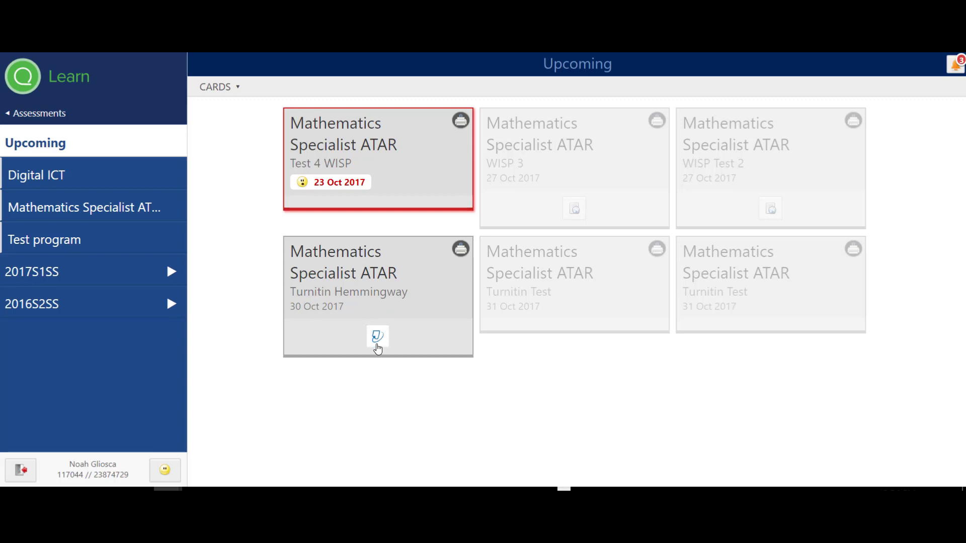
left_click(378, 338)
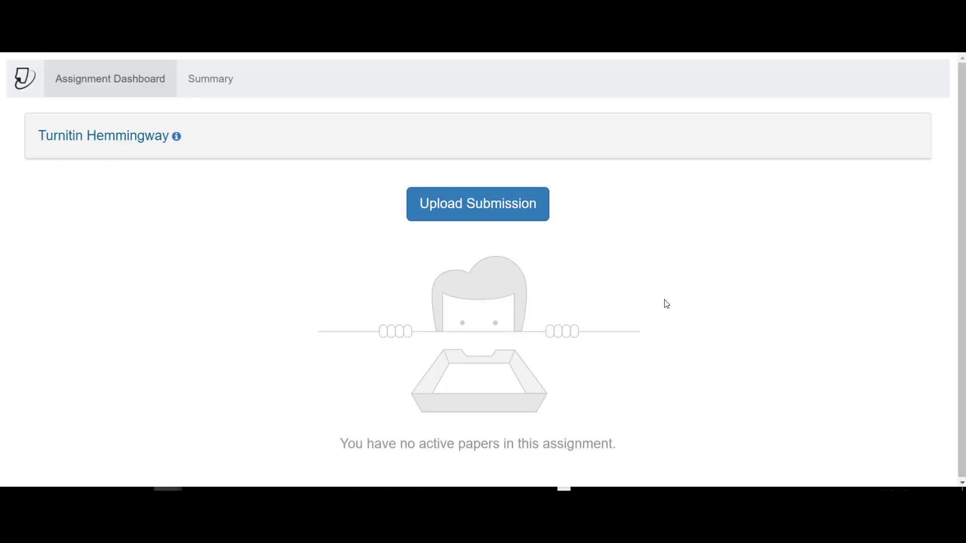
left_click(478, 204)
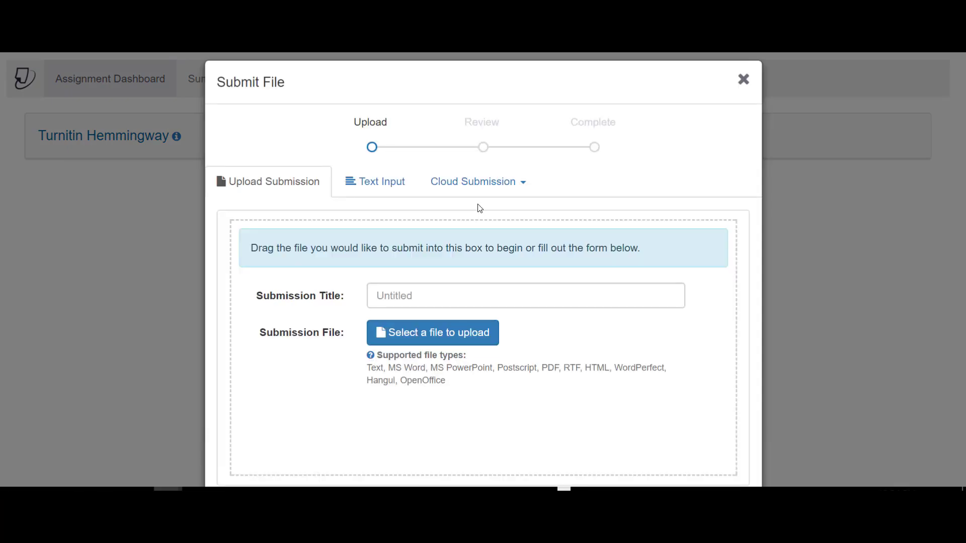
Look at the text input and cloud submission alternatives for submitting the work.
left_click(396, 188)
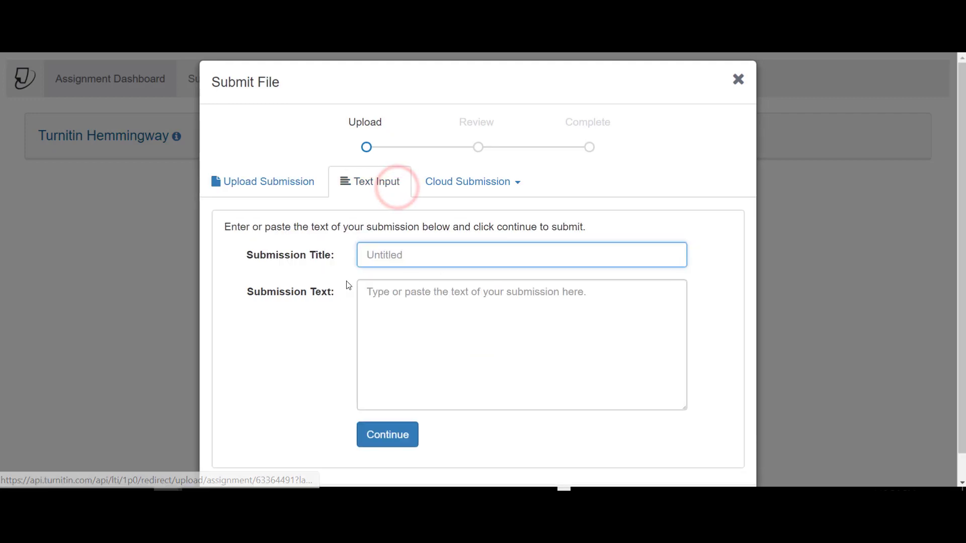
left_click(402, 299)
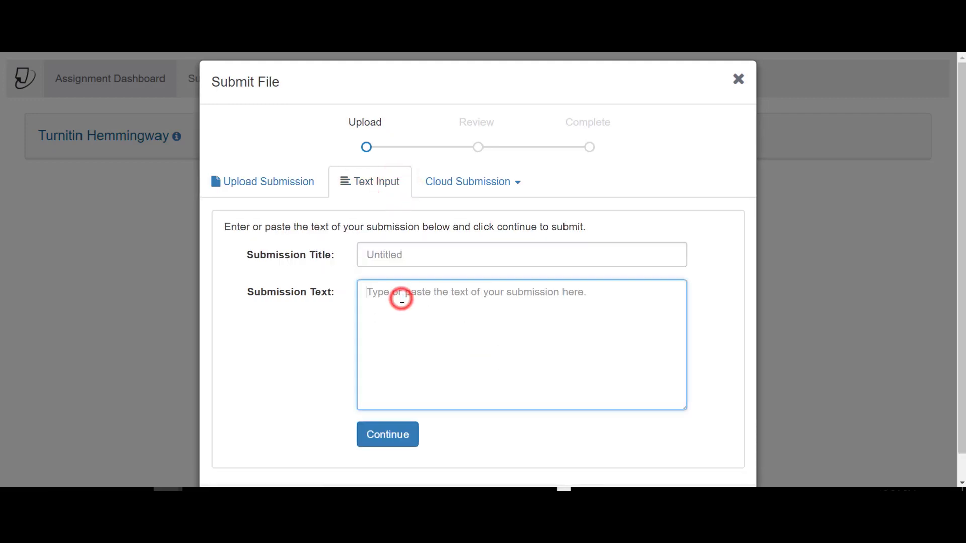
left_click(521, 186)
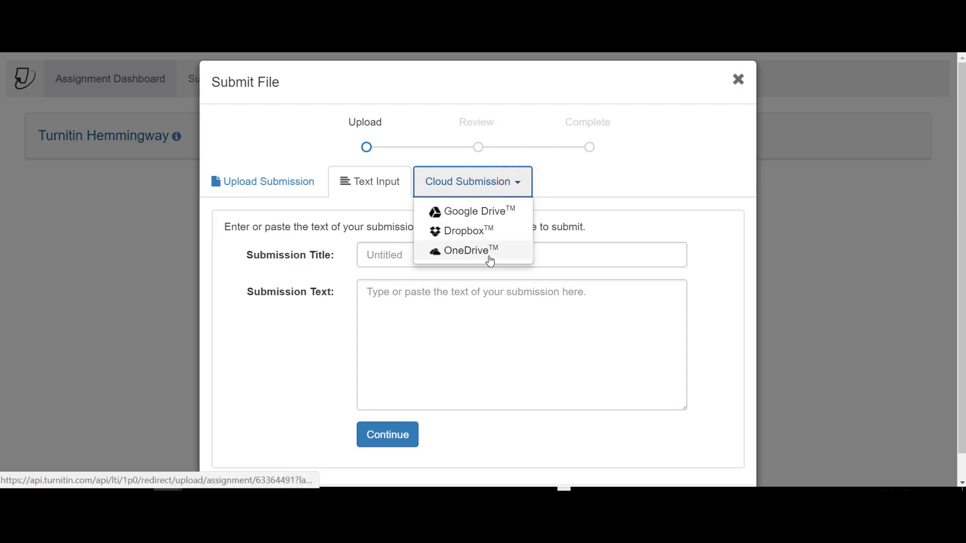
left_click(517, 186)
Title the file submission "My Hemmingway essay" and upload the Word document Ernest Miller Hemingway from the Desktop for review.
left_click(274, 181)
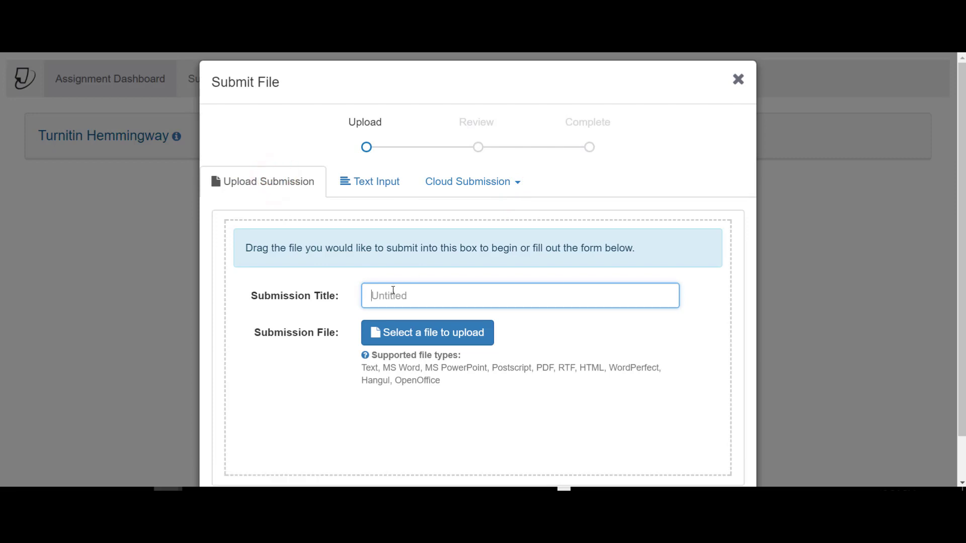
type("My Hemmingway essay")
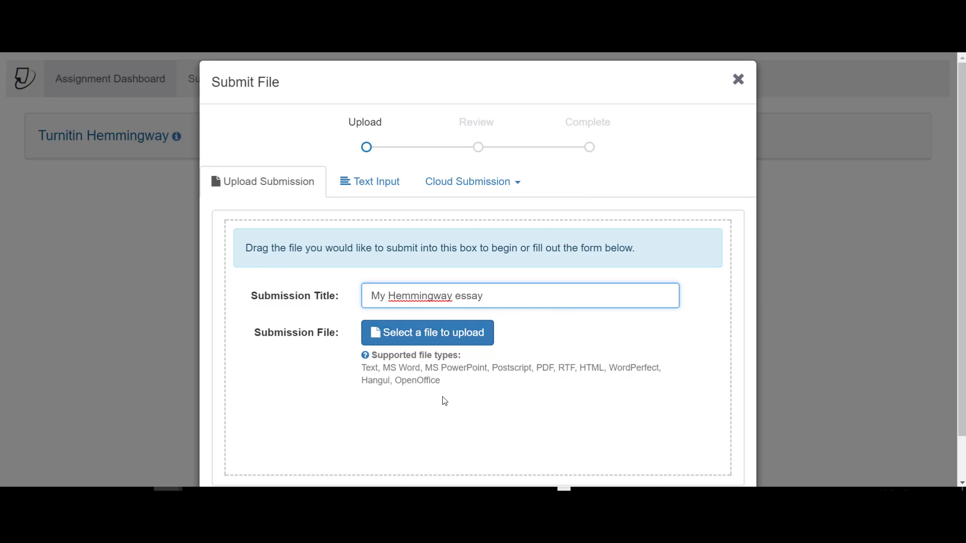
left_click(431, 333)
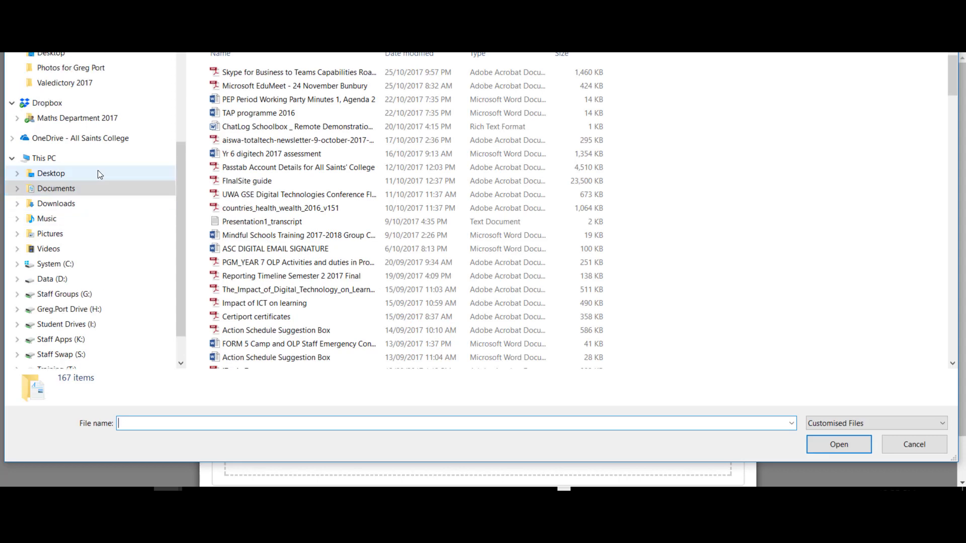
left_click(93, 179)
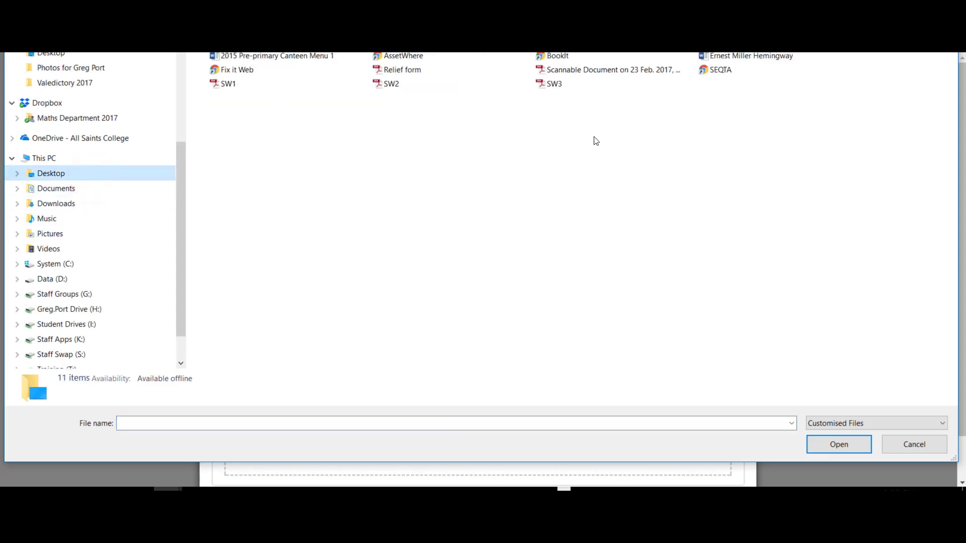
left_click(750, 56)
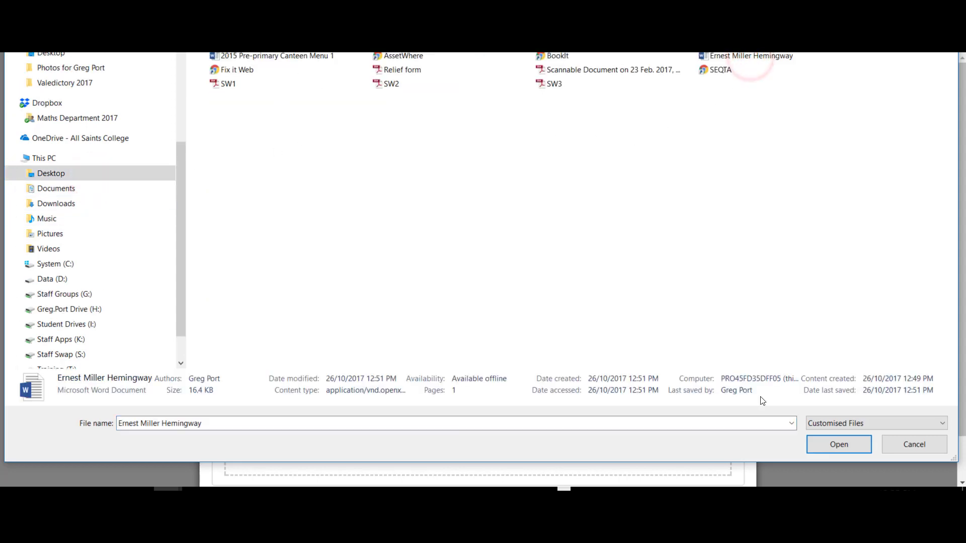
left_click(837, 445)
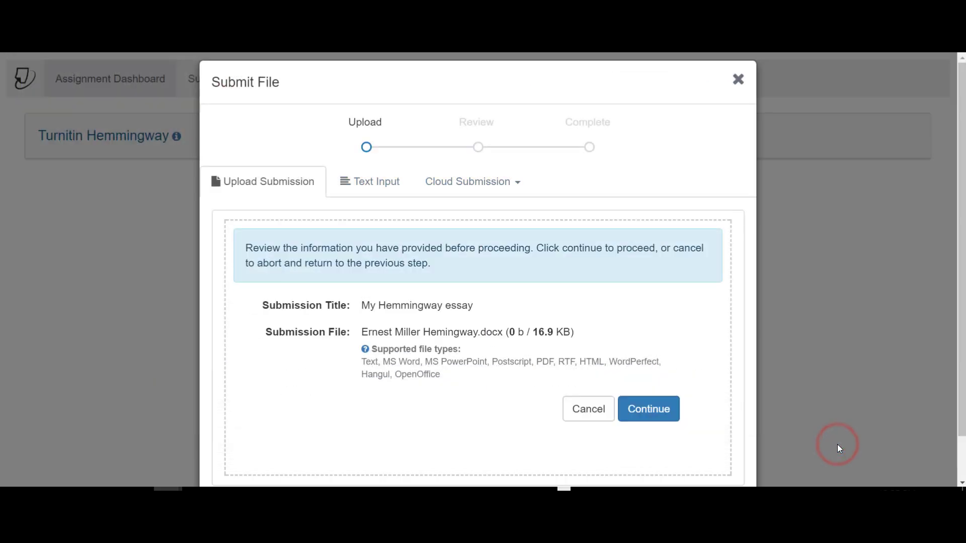
left_click(648, 412)
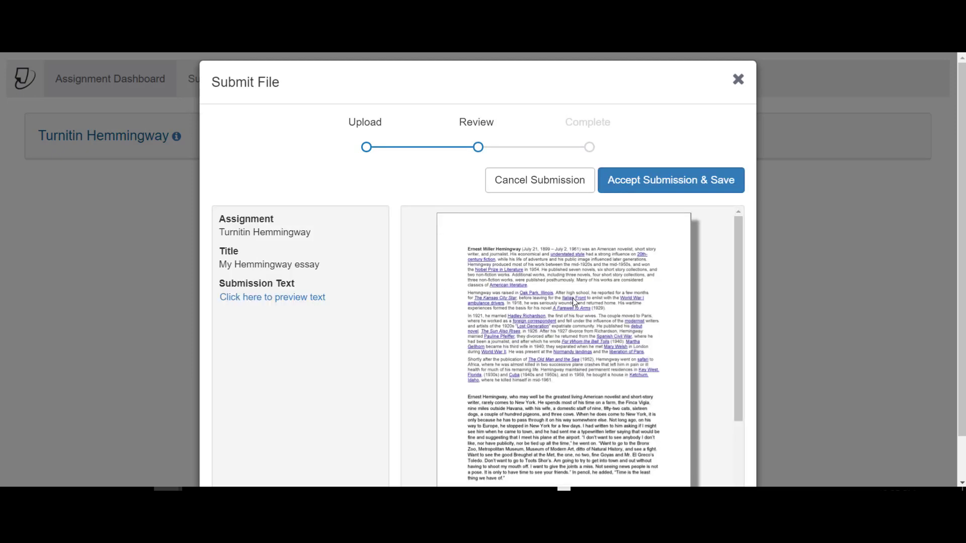
Review the uploaded essay's page preview and read through its submission text.
scroll(575, 306, "down", 3)
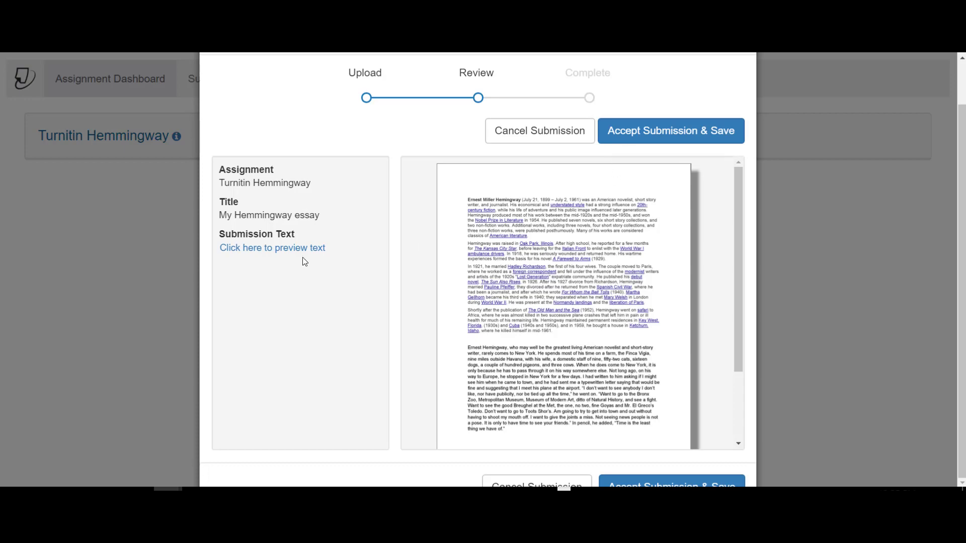
left_click(291, 249)
scroll(612, 225, "down", 10)
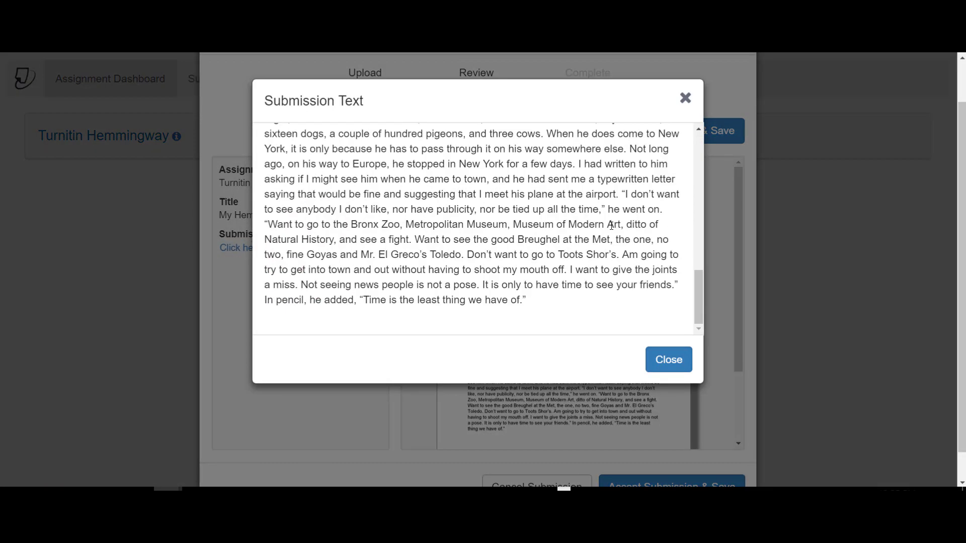
Close the submission text preview, accept and save the Hemmingway essay submission, and close the submission dialog.
scroll(678, 148, "up", 10)
left_click(684, 102)
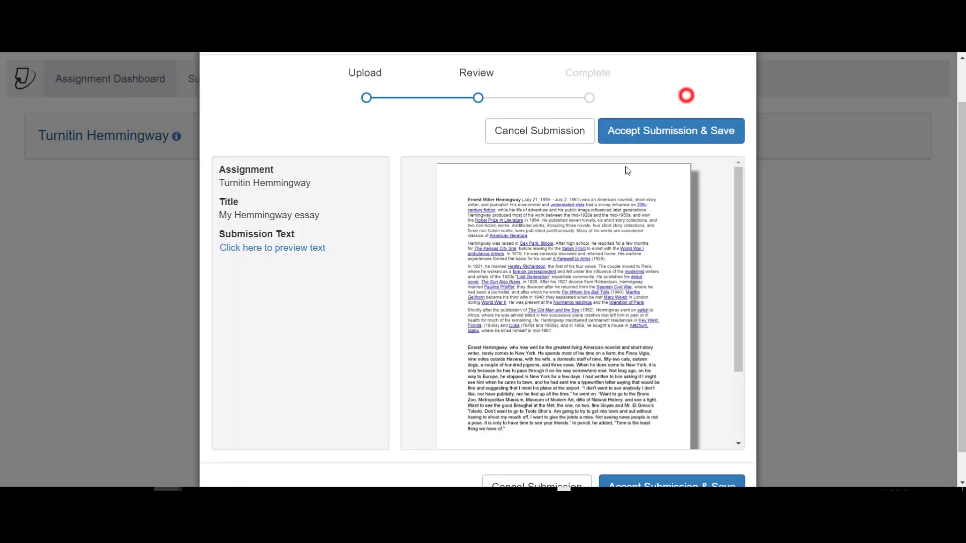
left_click(669, 133)
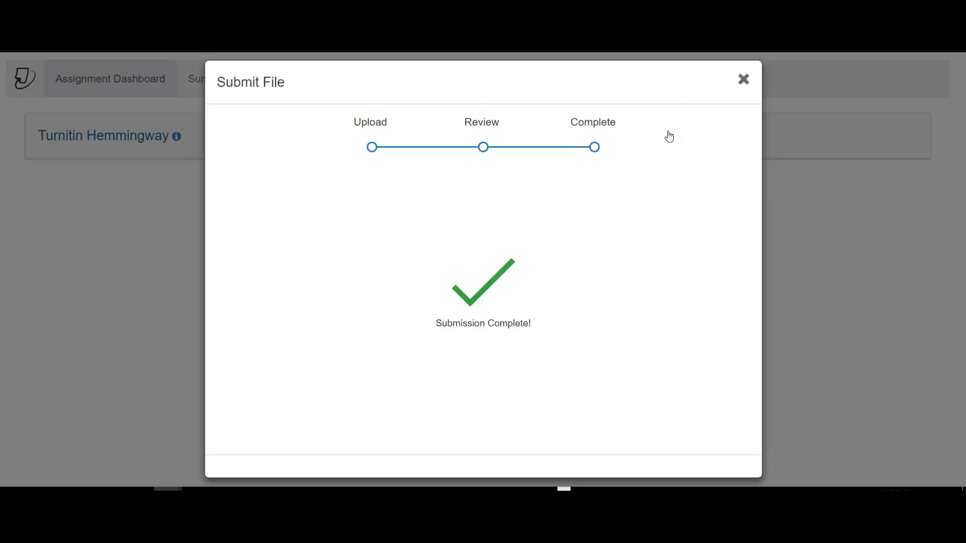
left_click(742, 81)
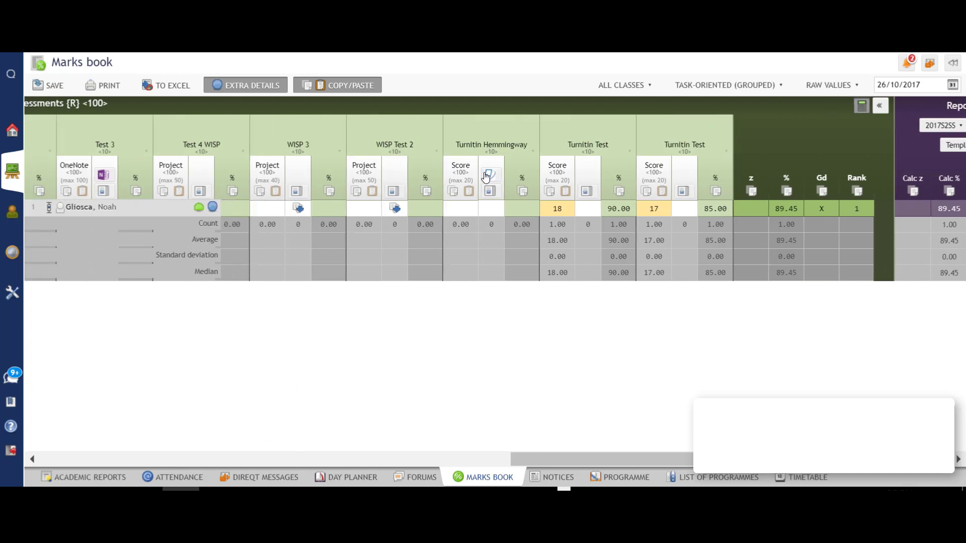
From the SEQTA marks book, open the Turnitin Hemmingway assignment inbox and open the paper My Hemmingway essay for grading.
left_click(492, 174)
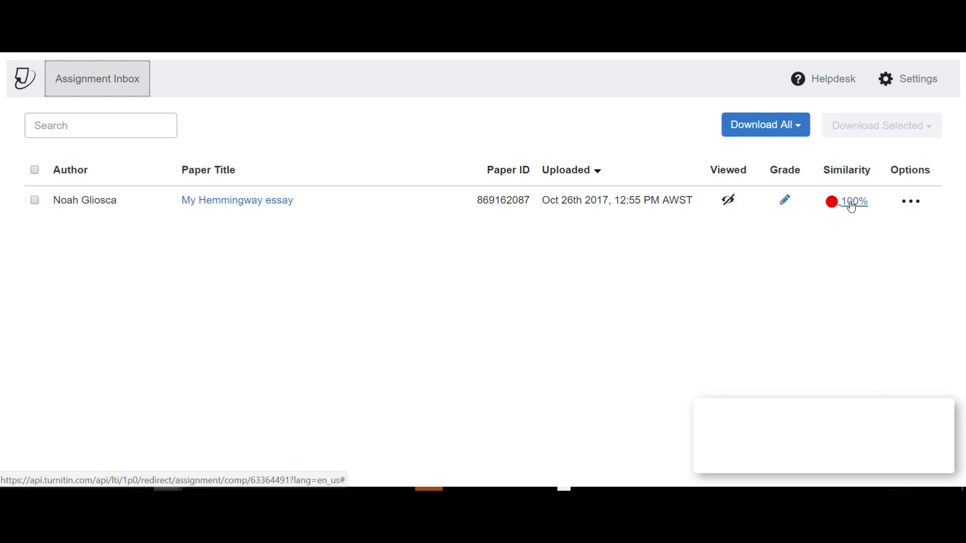
left_click(787, 203)
left_click(784, 199)
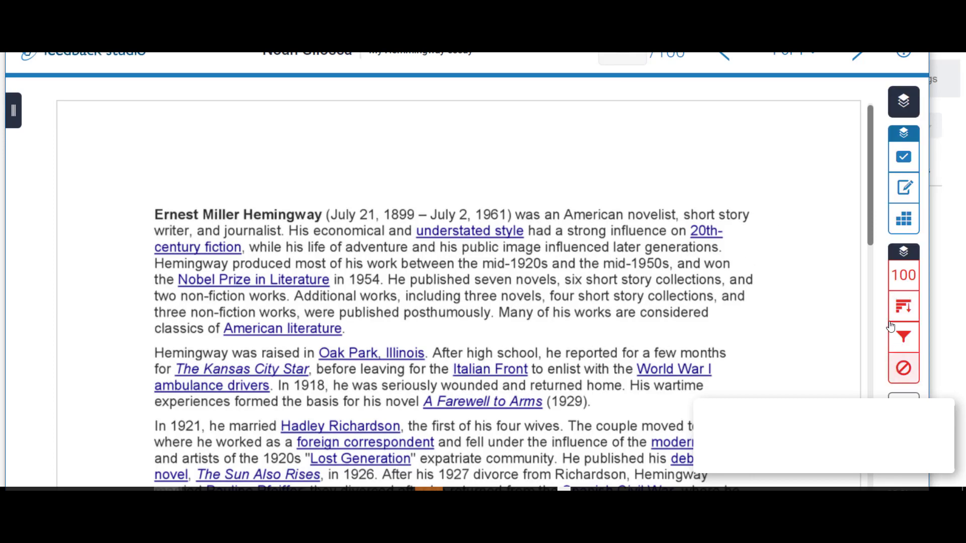
Show the essay's Match Overview and examine the highlighted passages against the listed internet sources.
left_click(905, 282)
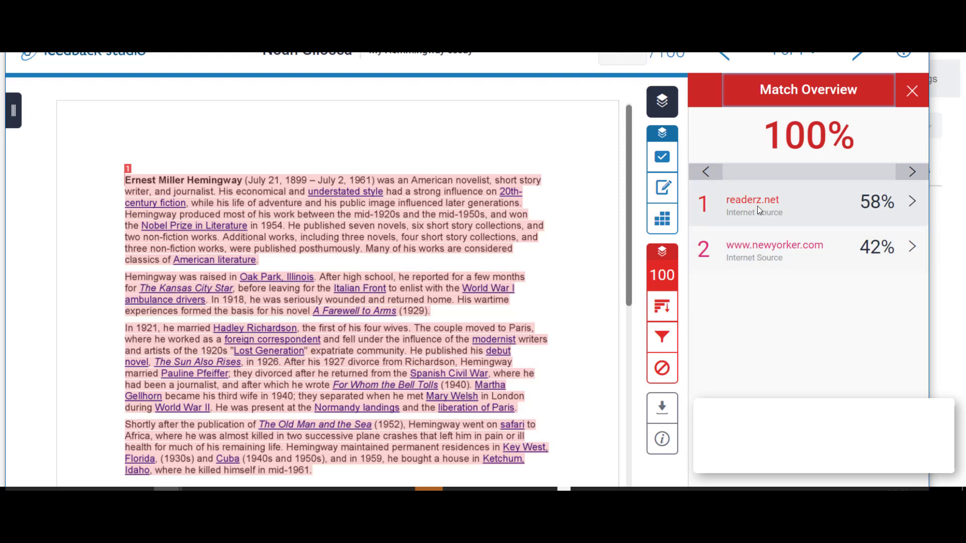
scroll(418, 245, "down", 6)
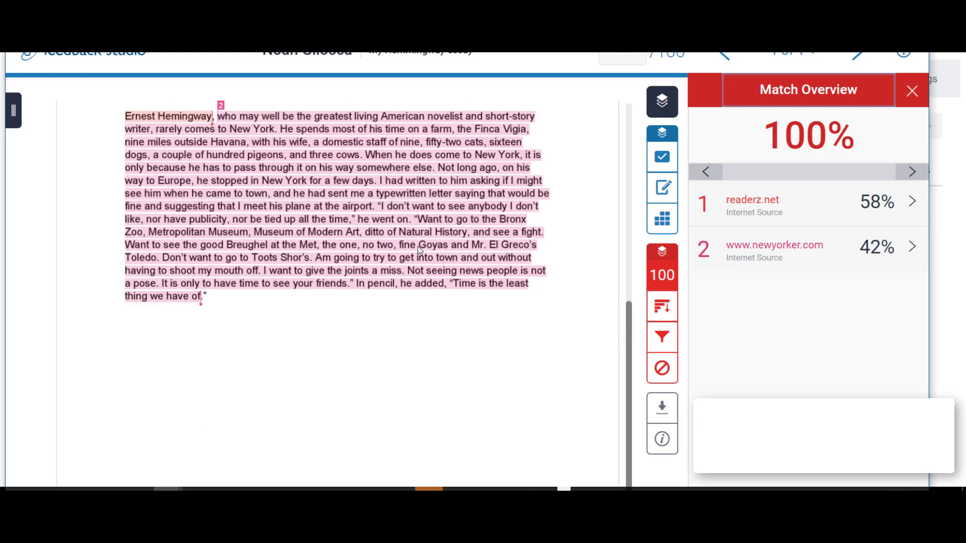
scroll(418, 244, "up", 6)
scroll(417, 245, "down", 6)
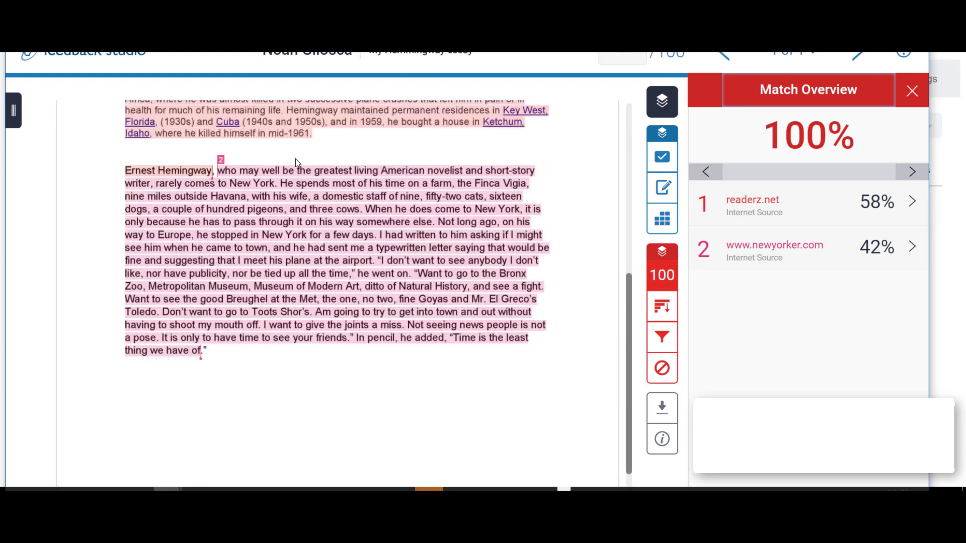
scroll(394, 301, "up", 1)
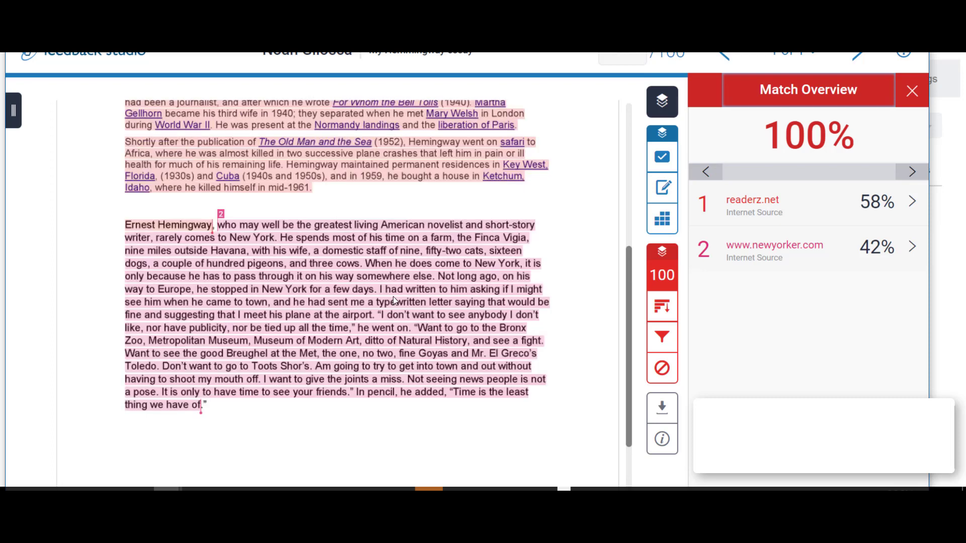
left_click(759, 245)
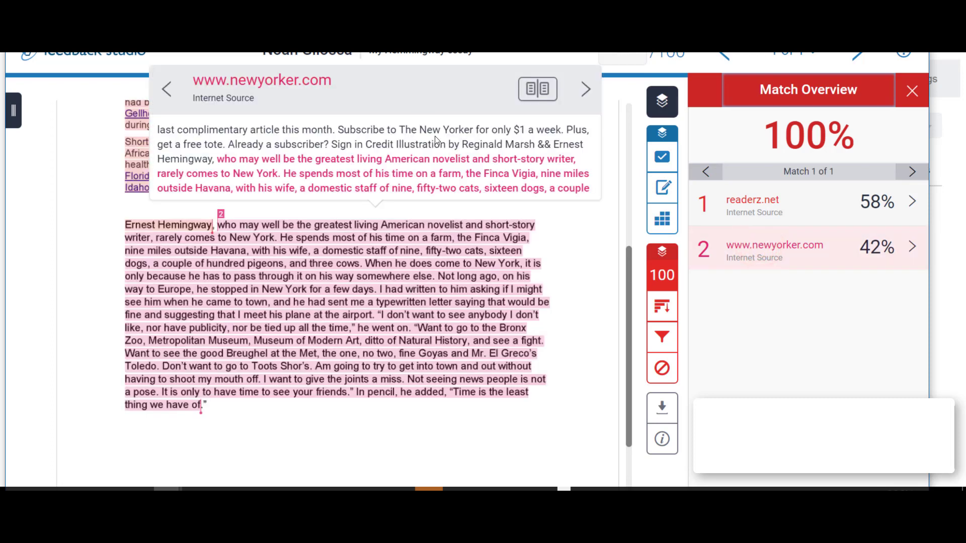
left_click(586, 89)
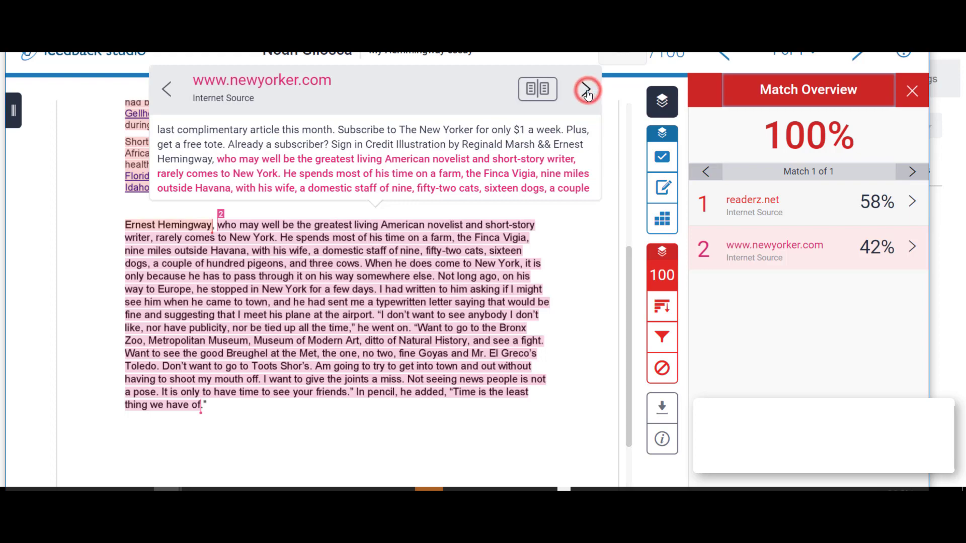
left_click(777, 300)
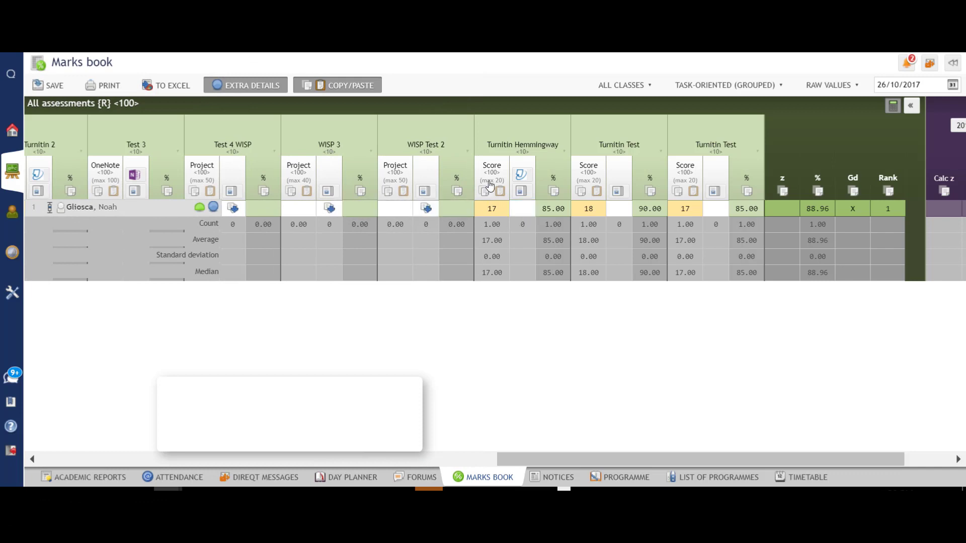
Back in the SEQTA marks book, check the student's converted Turnitin score for Turnitin Hemmingway and look across the neighbouring assessments.
mouse_move(494, 207)
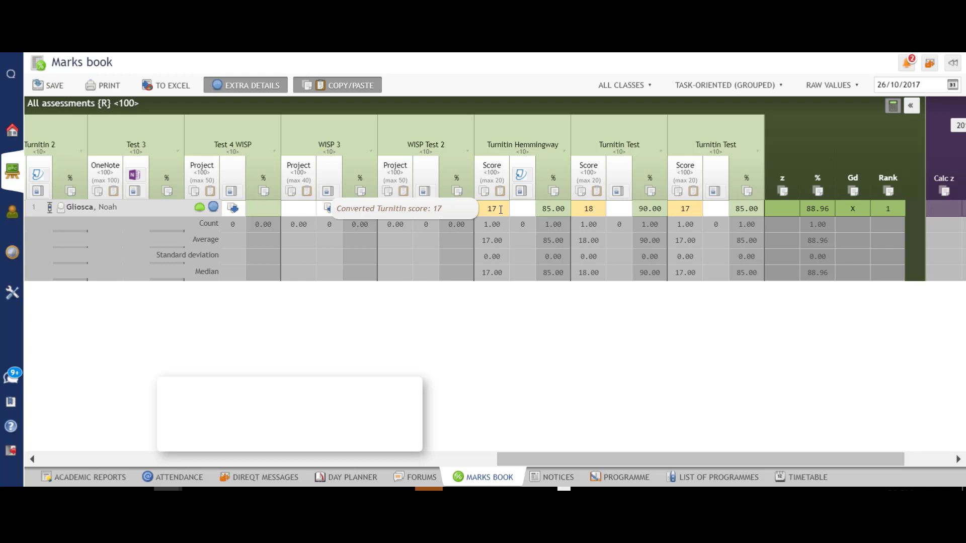
scroll(540, 155, "left", 5)
scroll(527, 195, "right", 7)
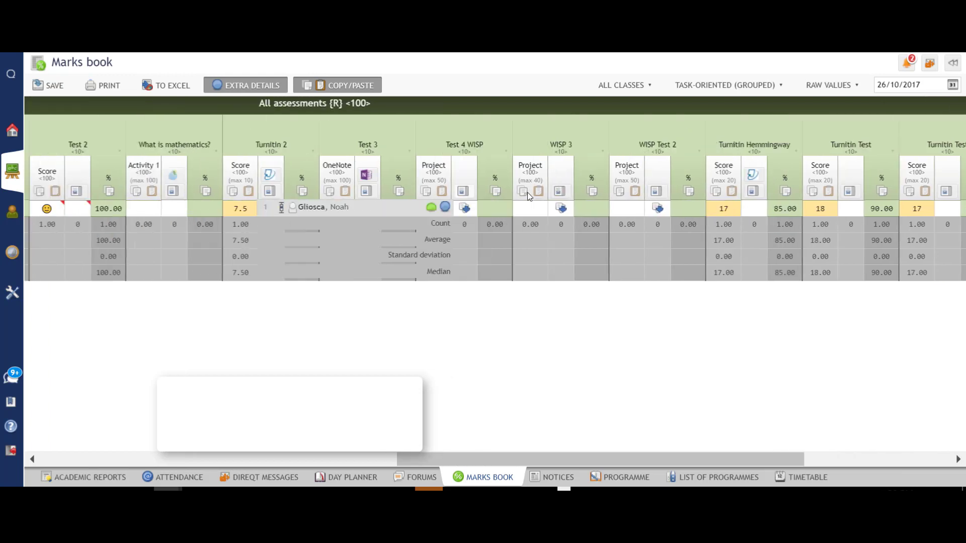